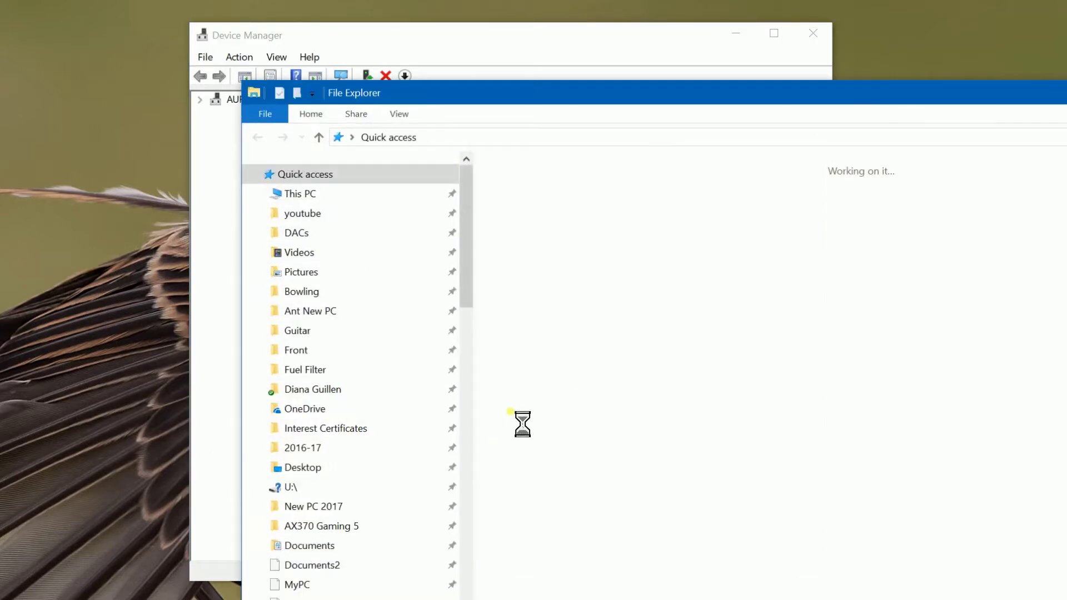
Open Arcam_DriverSetup_4.11.0.zip in the DACs folder and extract all its files to the suggested Arcam_DriverSetup_4.11.0 folder.
left_click(309, 236)
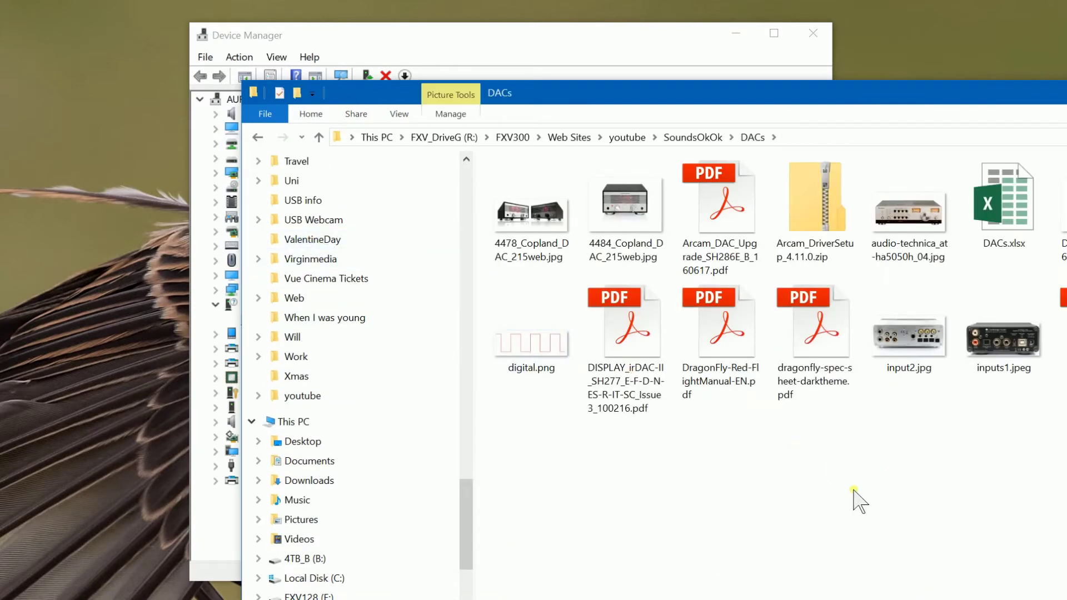
left_click_drag(887, 90, 638, 40)
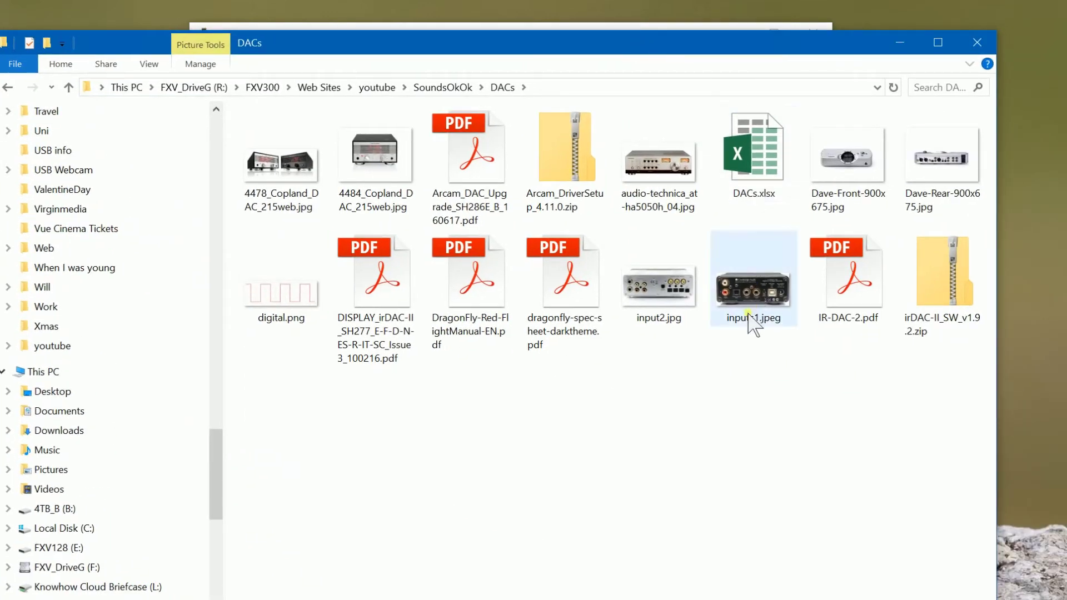
double_click(558, 162)
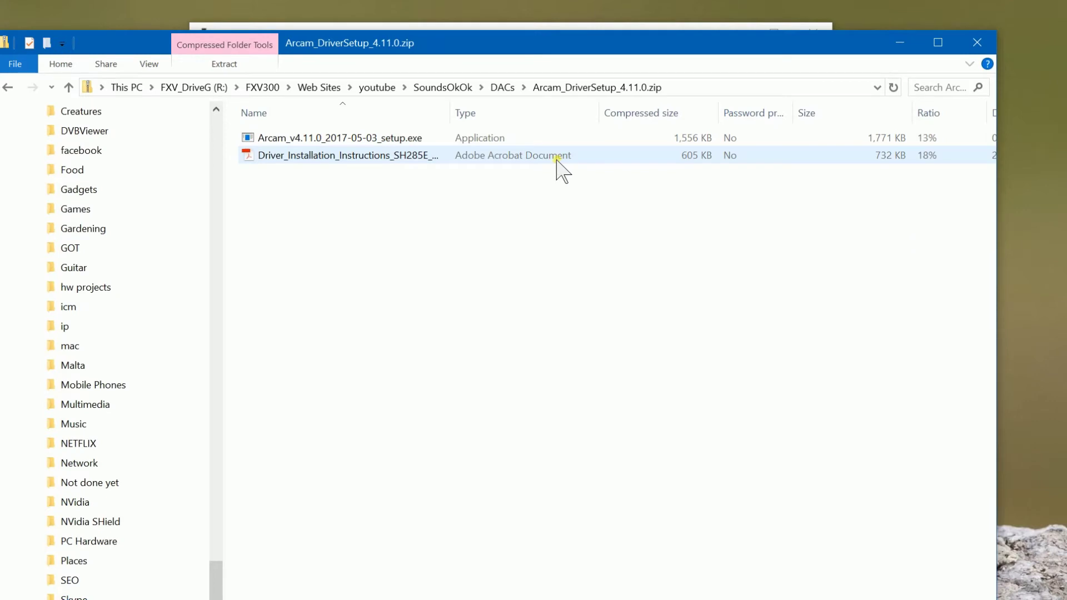
double_click(365, 139)
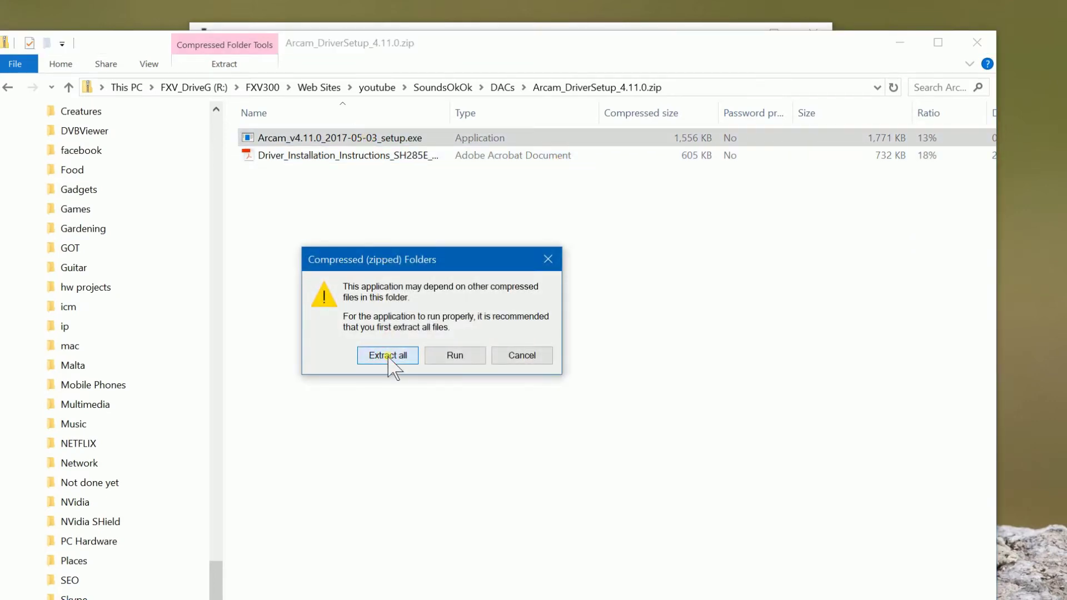
left_click(387, 356)
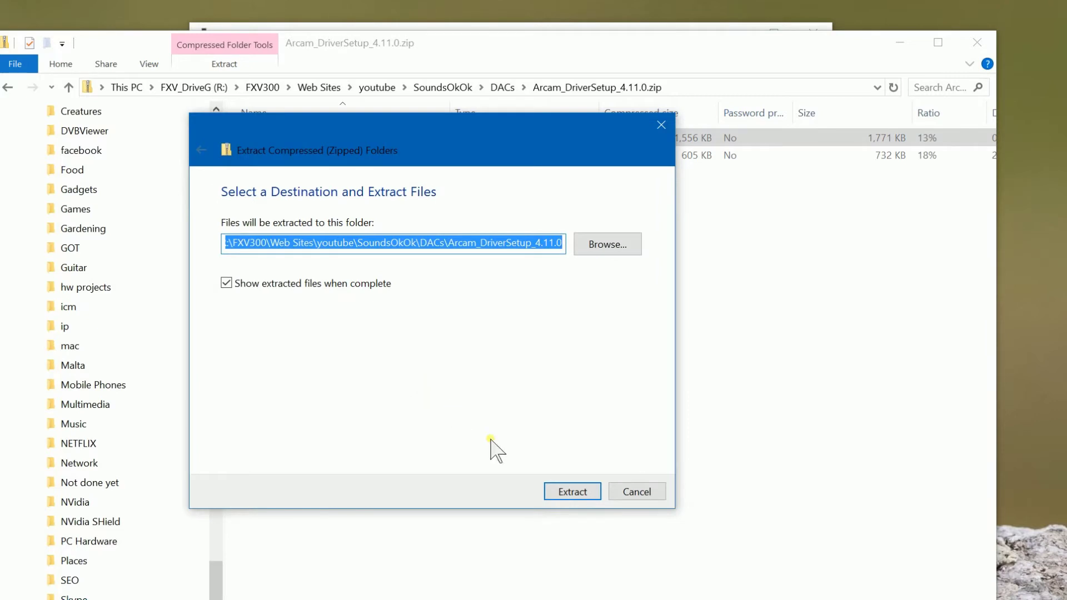
left_click(572, 488)
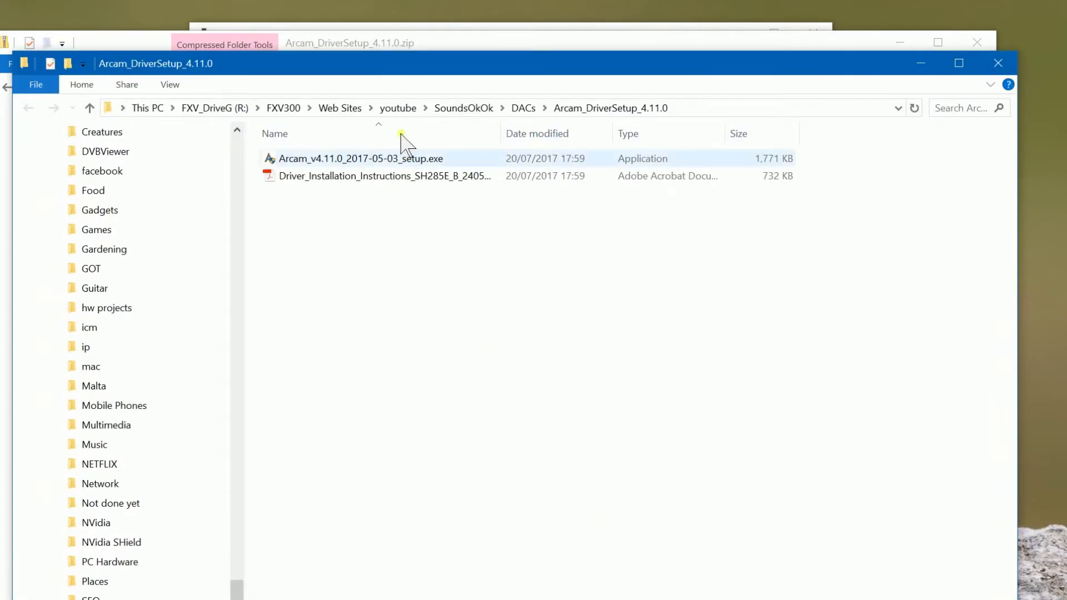
Run the extracted Arcam_v4.11.0_2017-05-03_setup.exe and install the driver in C:\Program Files\Arcam\Arcam_Driver.
double_click(402, 159)
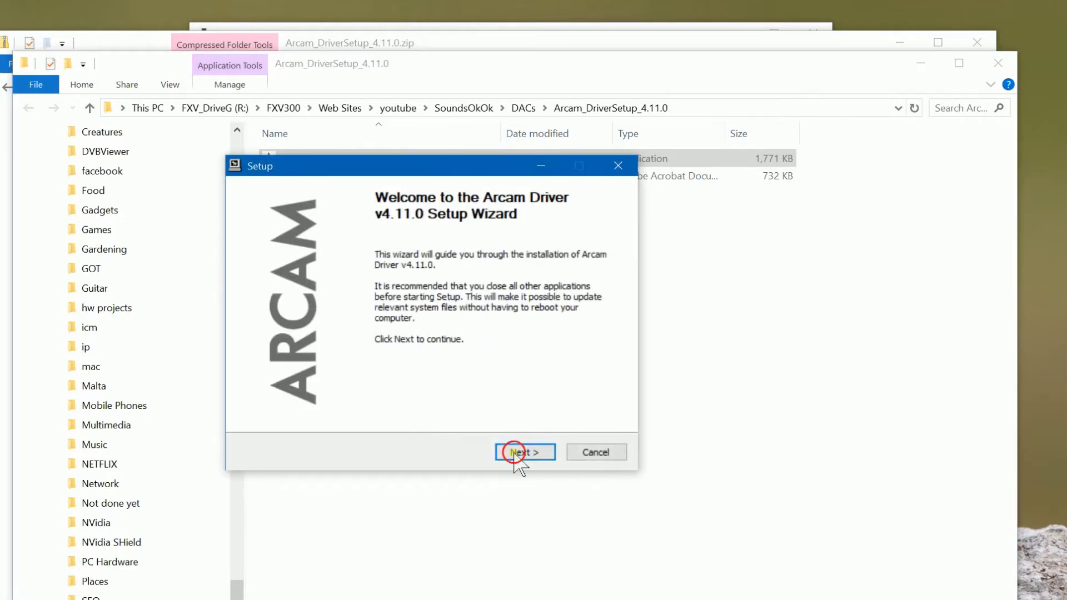
left_click(512, 452)
left_click(514, 453)
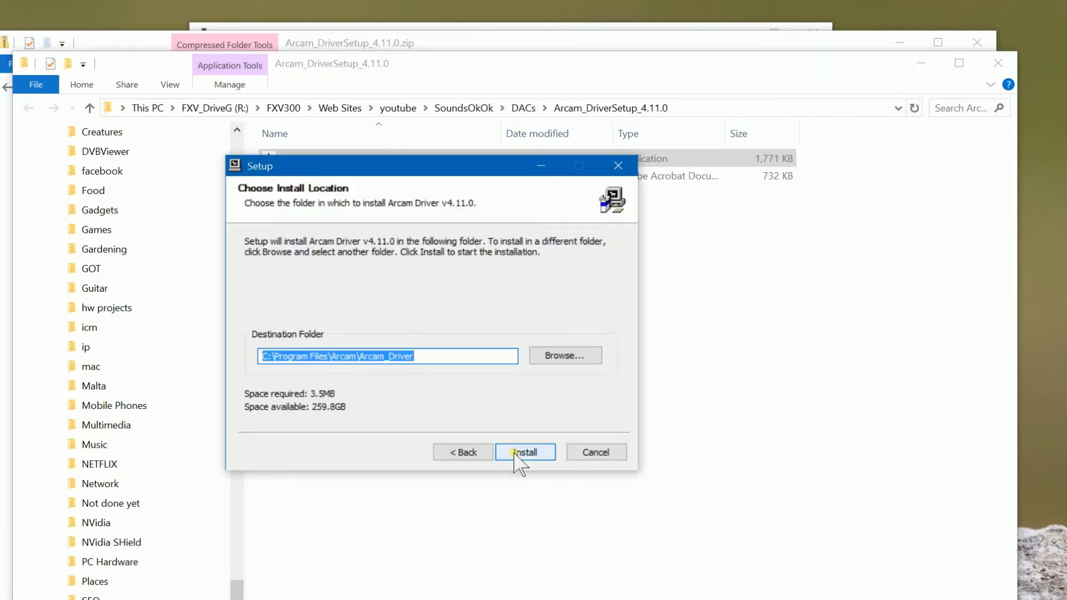
left_click(514, 452)
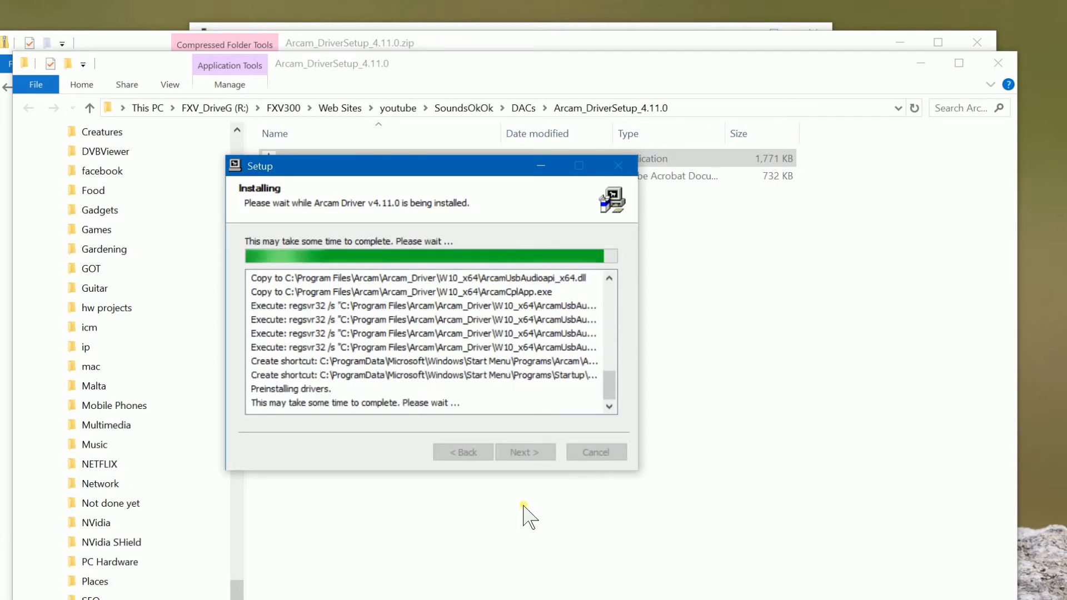
left_click(525, 453)
left_click(525, 453)
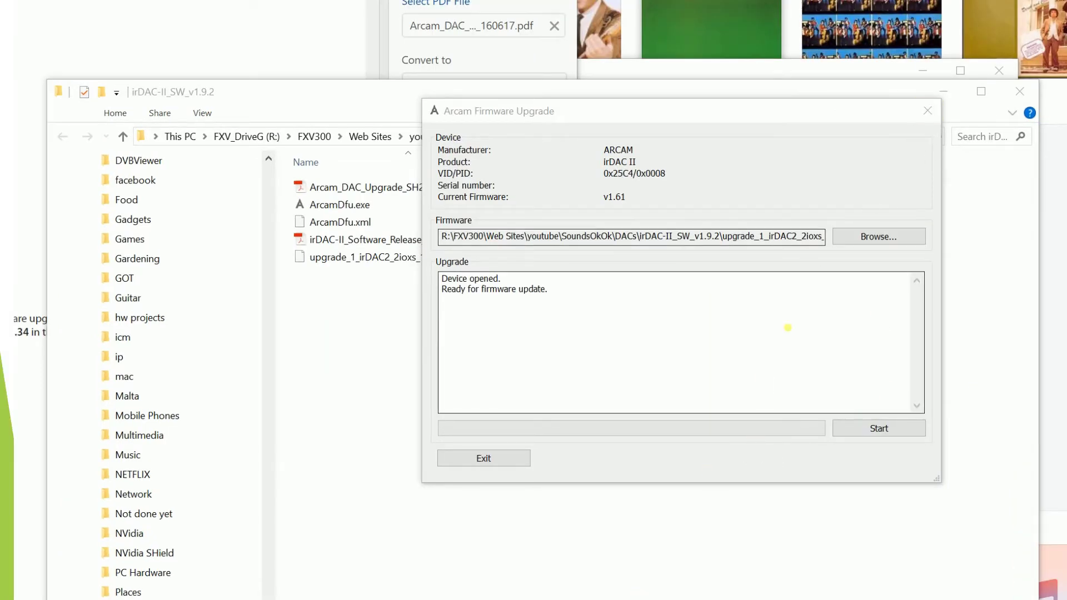
Upgrade the irDAC II firmware with the loaded upgrade file from the irDAC-II_SW_v1.9.2 folder and exit the upgrade utility.
left_click_drag(578, 119, 583, 241)
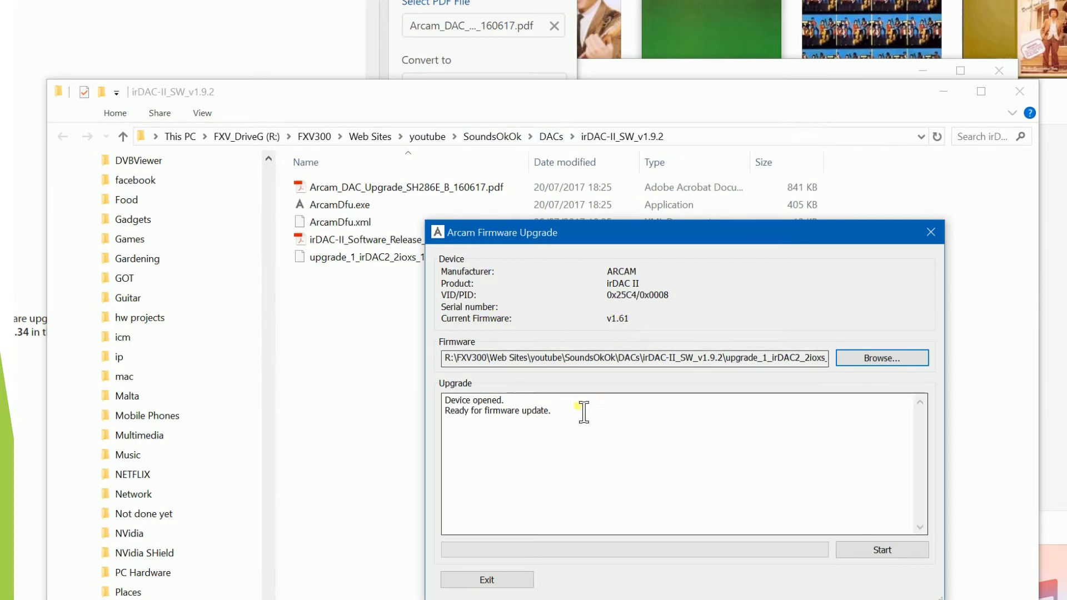
left_click(882, 545)
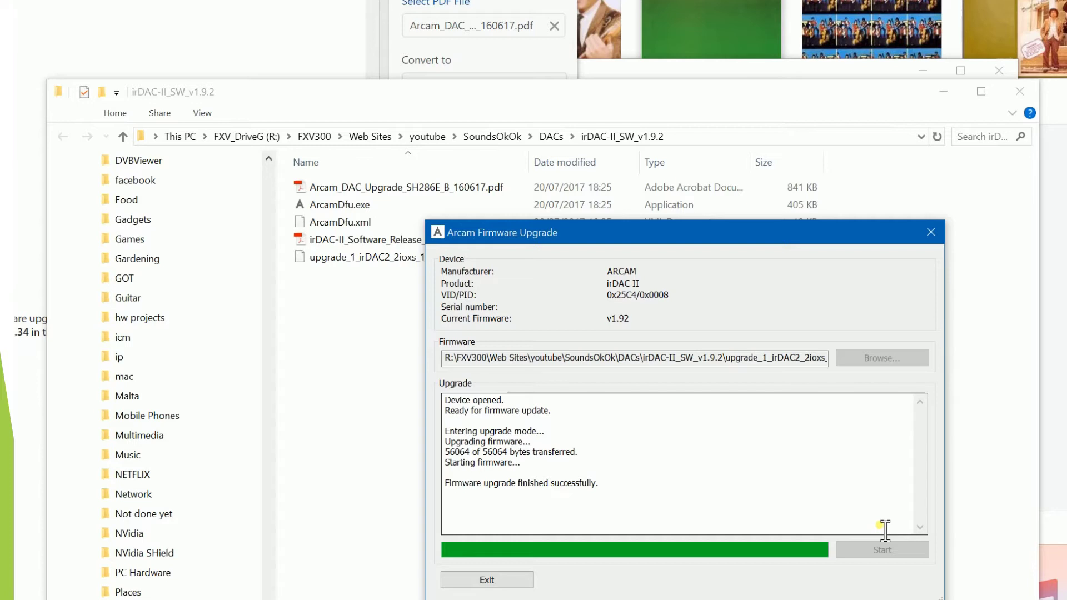
left_click_drag(615, 497, 450, 497)
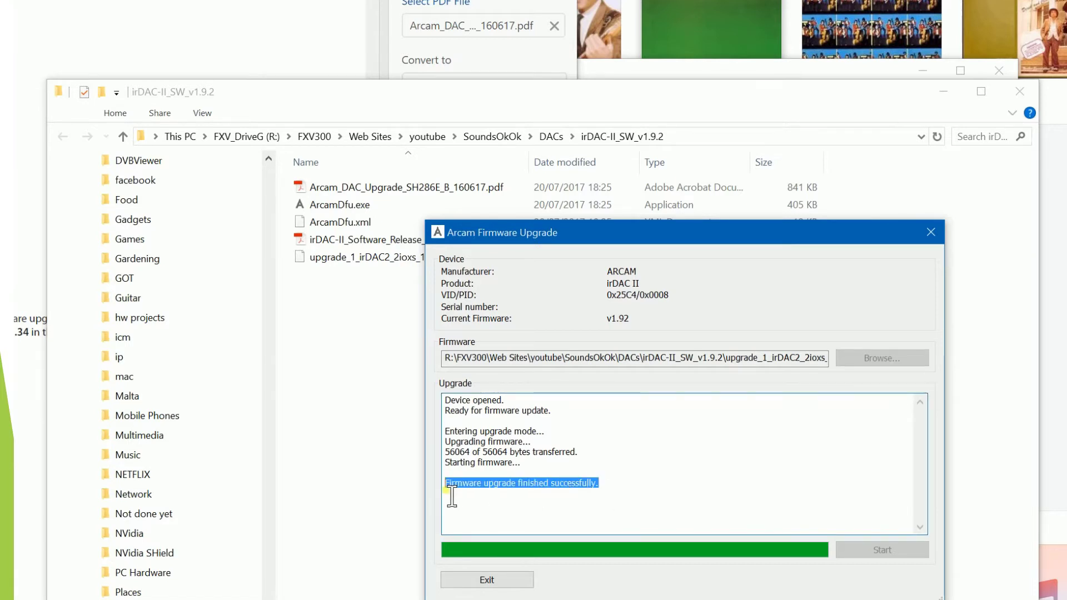
left_click(504, 579)
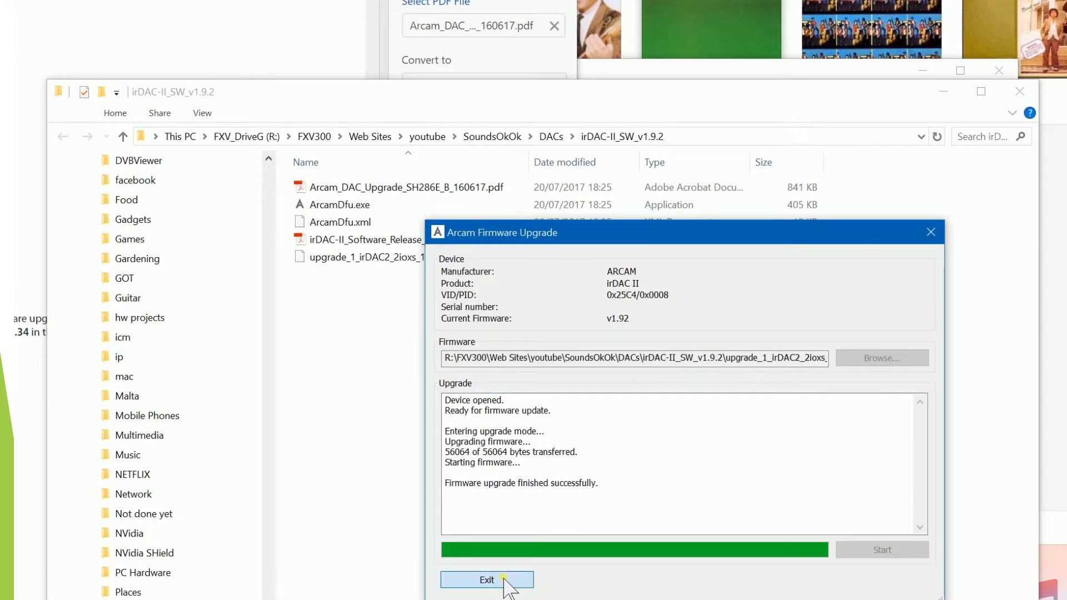
left_click(635, 316)
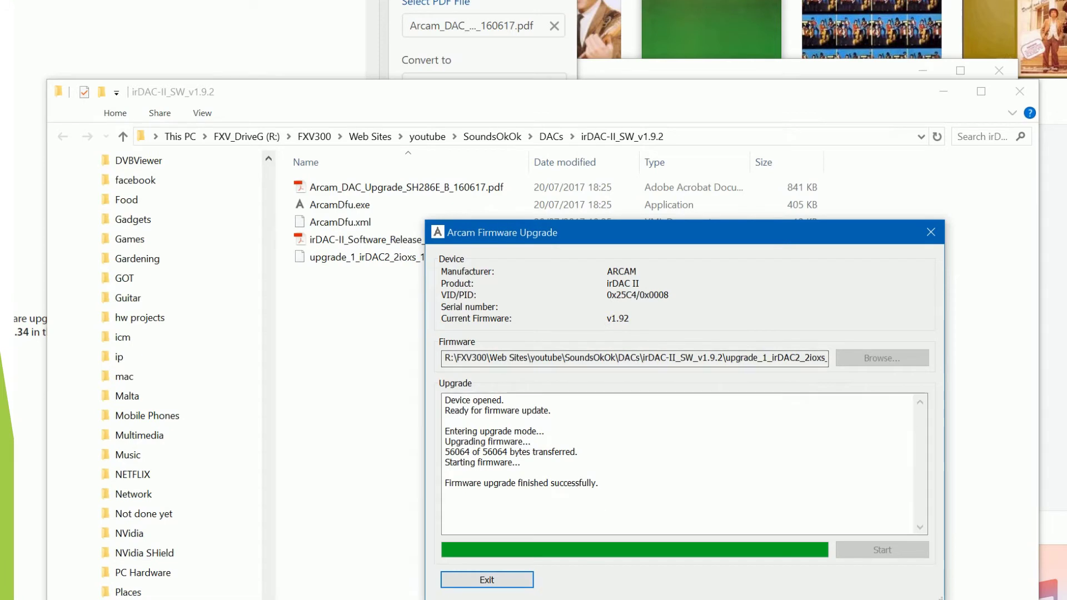
left_click(503, 578)
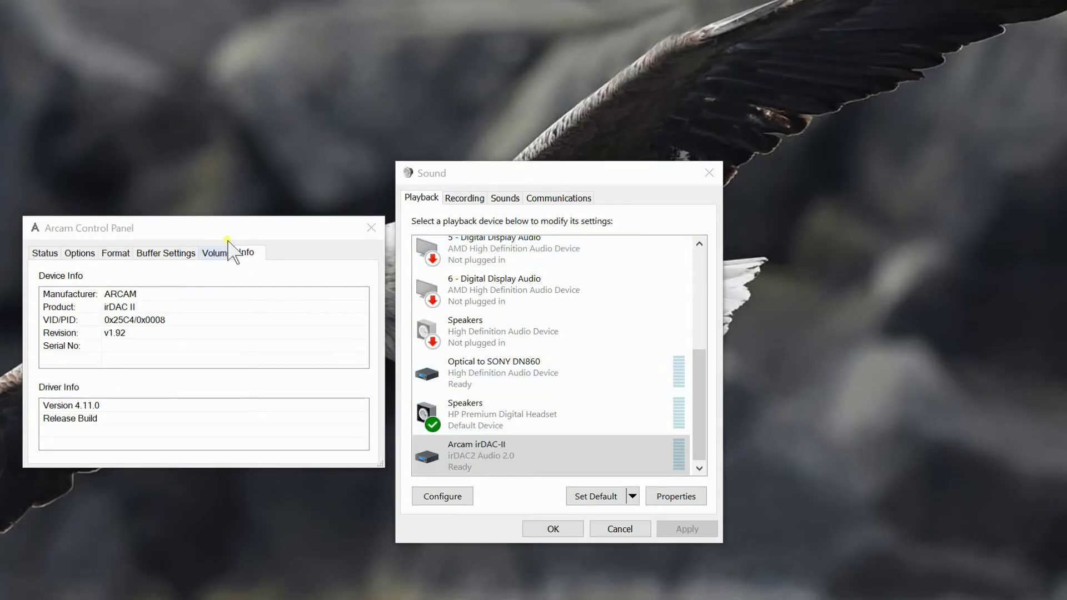
Arrange the Arcam Control Panel and the Sound window side by side without overlap.
left_click_drag(222, 217, 223, 92)
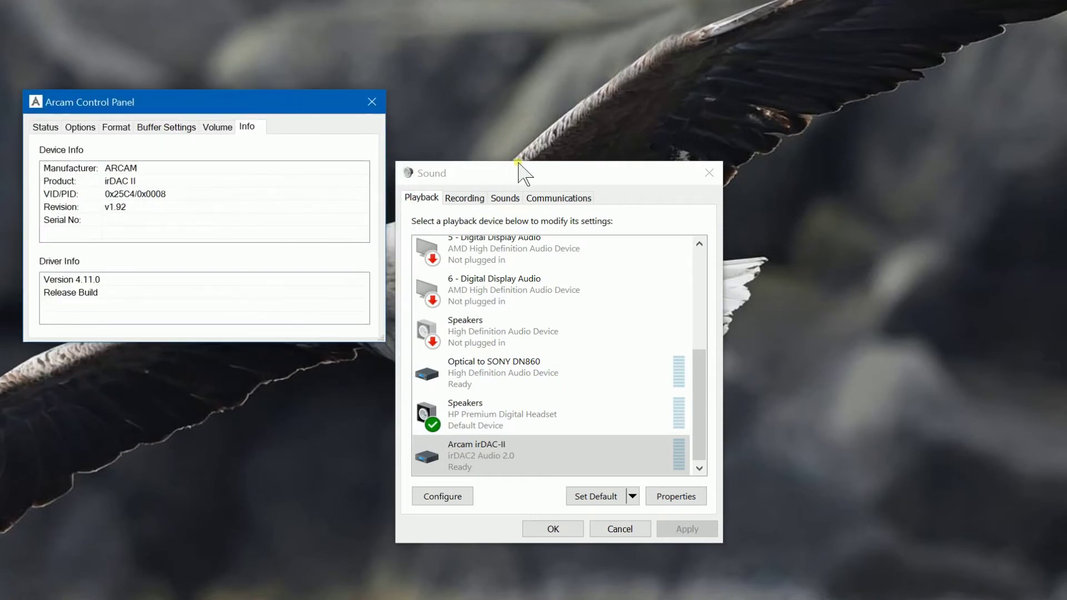
left_click_drag(520, 171, 681, 120)
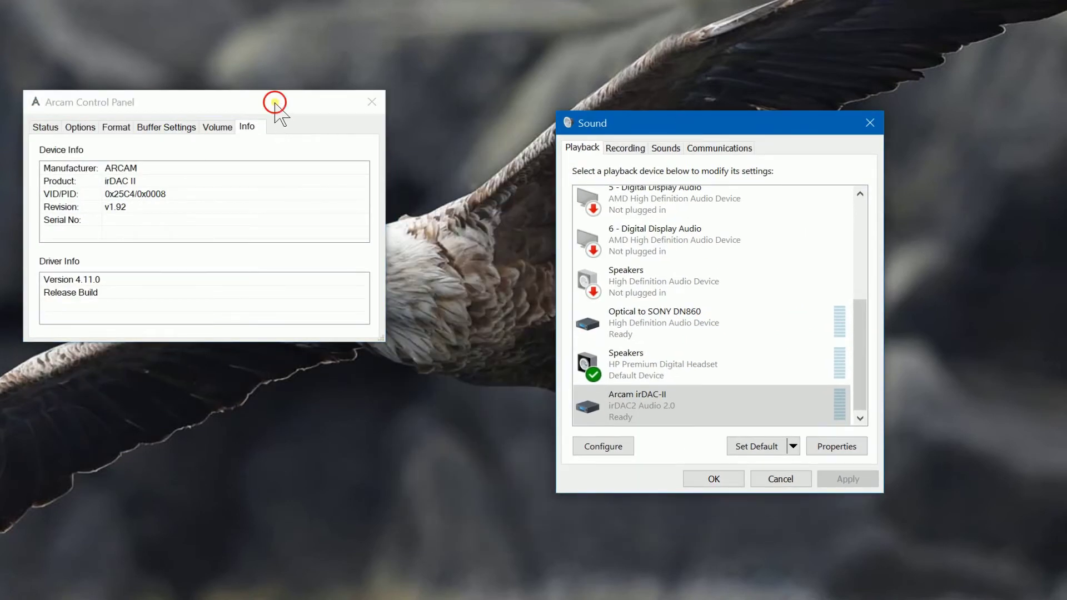
left_click_drag(274, 101, 386, 137)
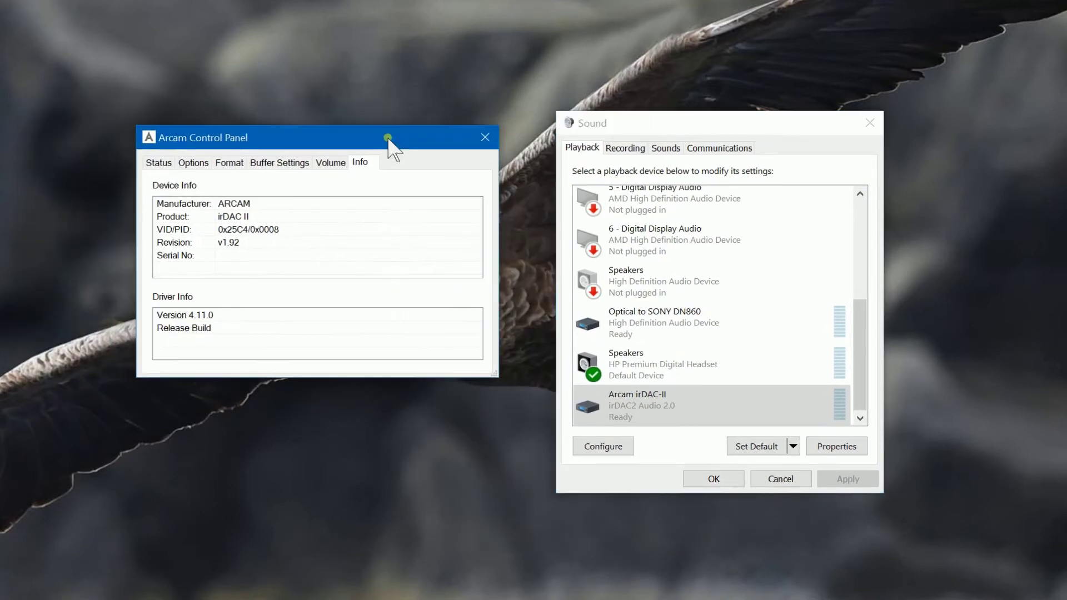
Check the irDAC II's current sample rate and select On when Needed as its streaming option.
left_click(160, 163)
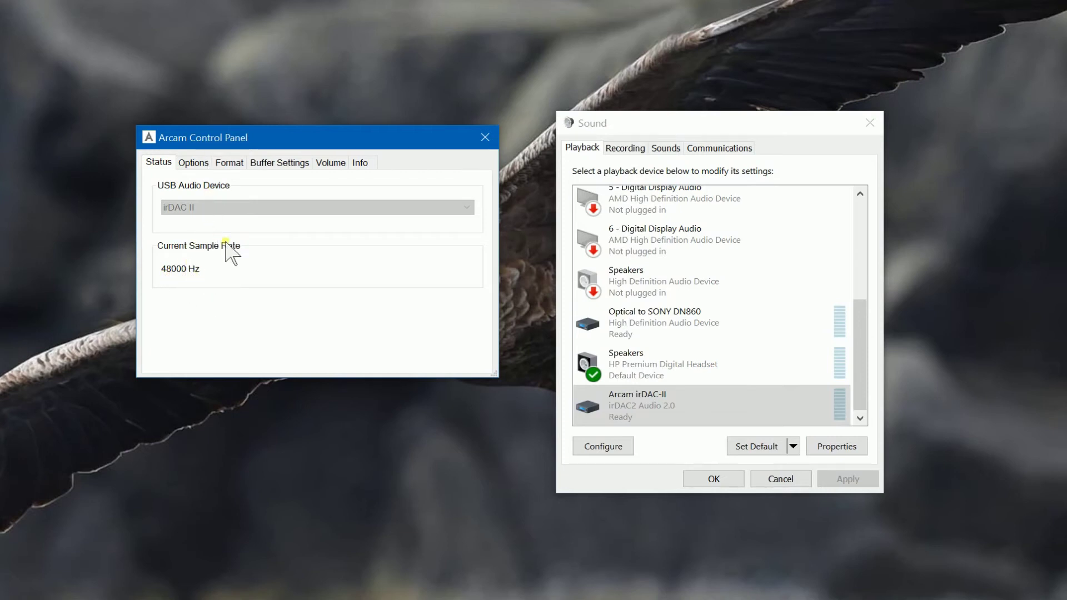
left_click(191, 163)
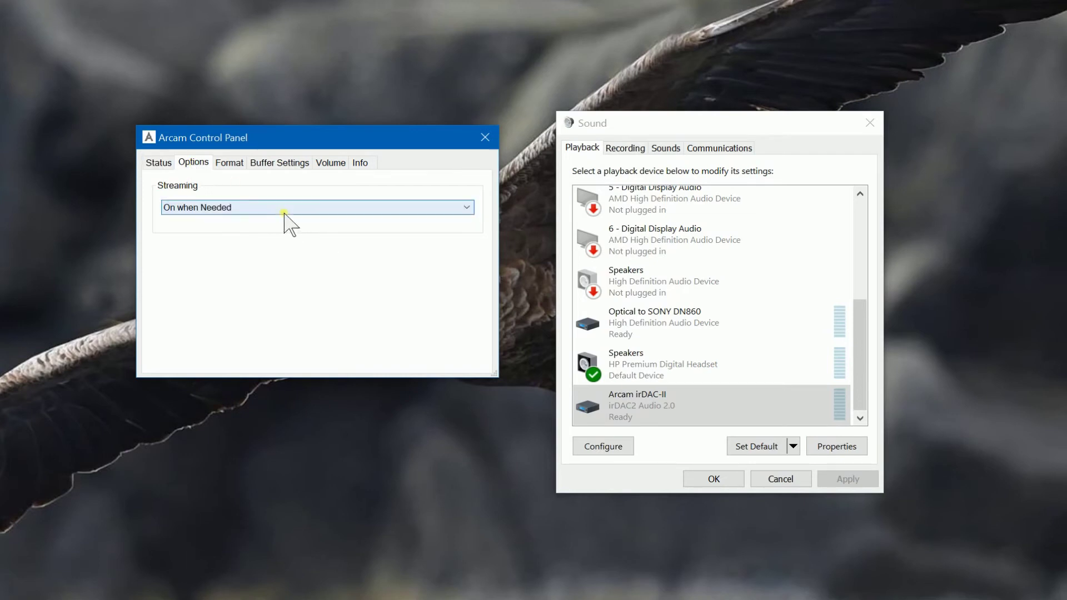
left_click(278, 208)
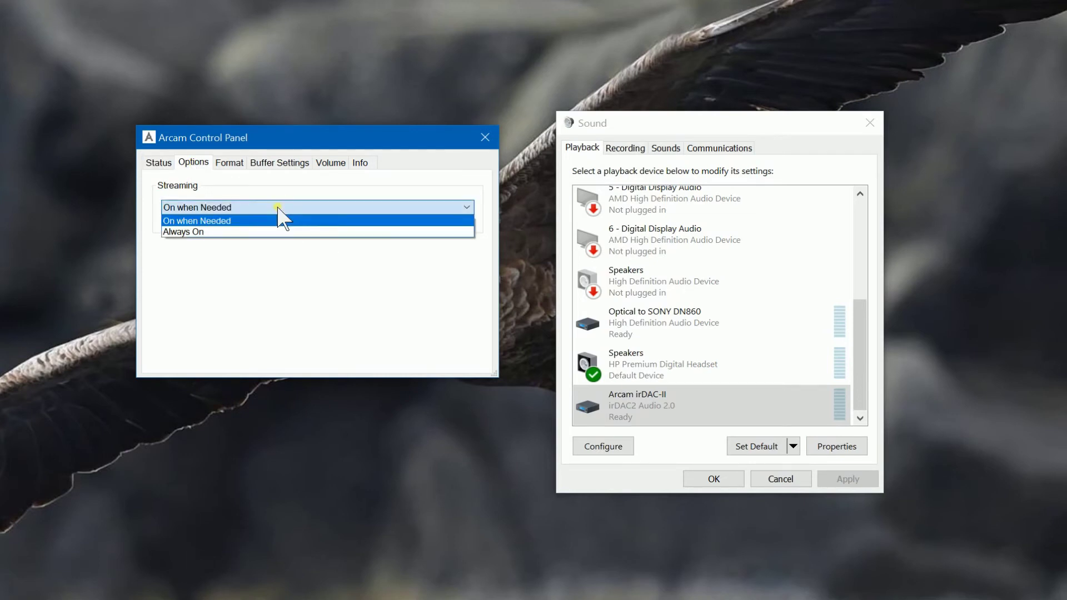
left_click(222, 221)
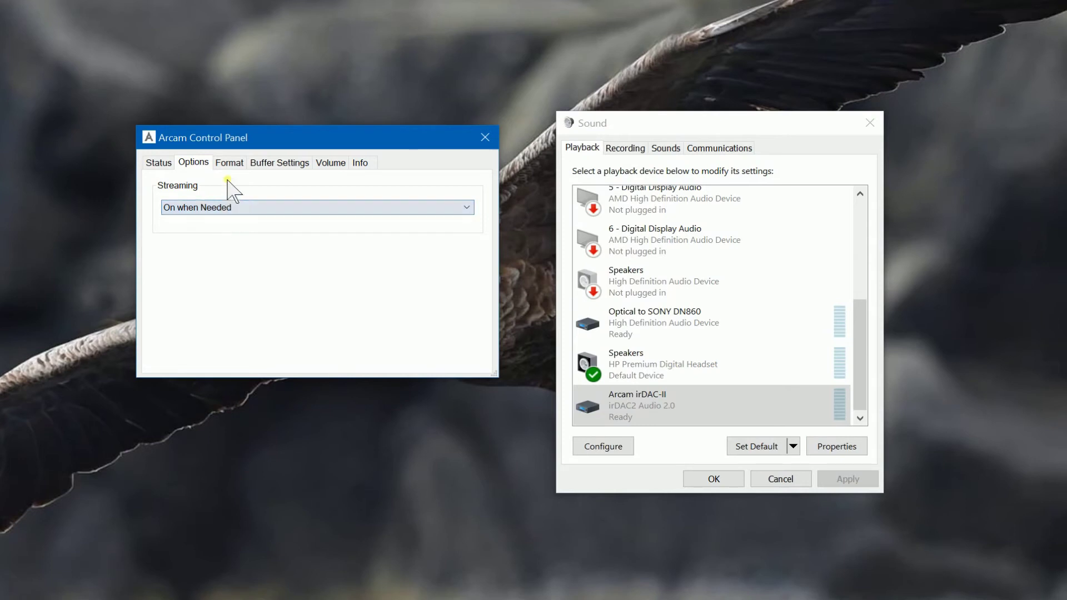
Examine the available output formats for the irDAC II without changing the selection.
left_click(230, 164)
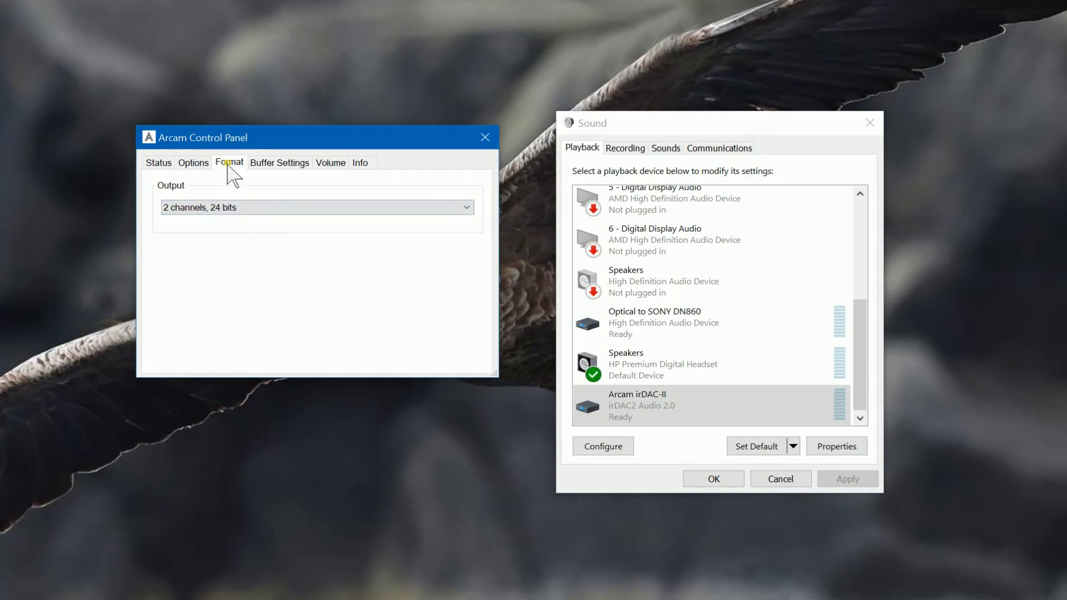
left_click(251, 209)
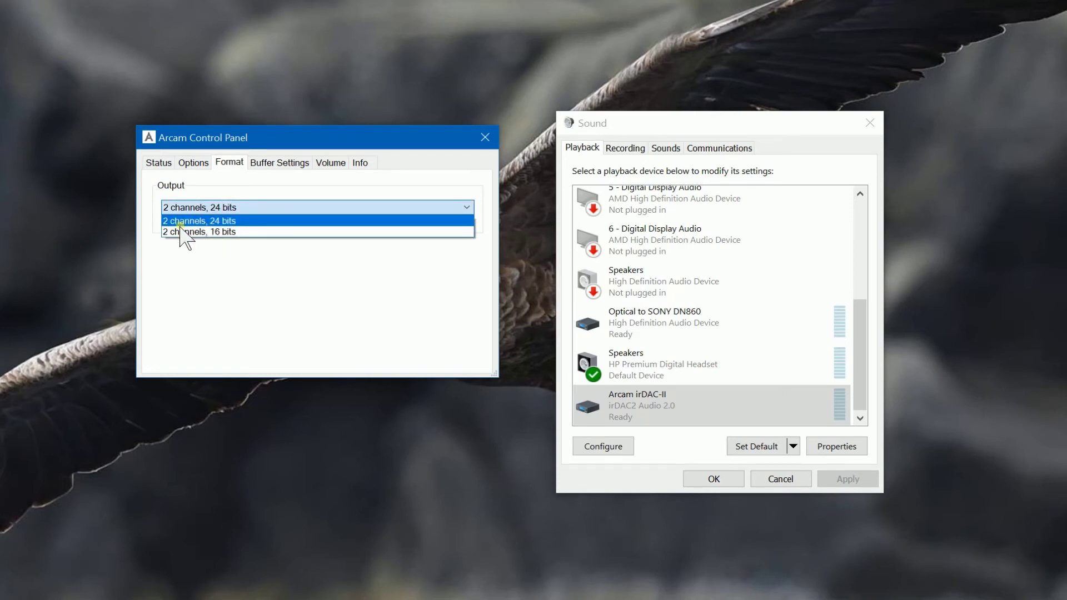
left_click(261, 212)
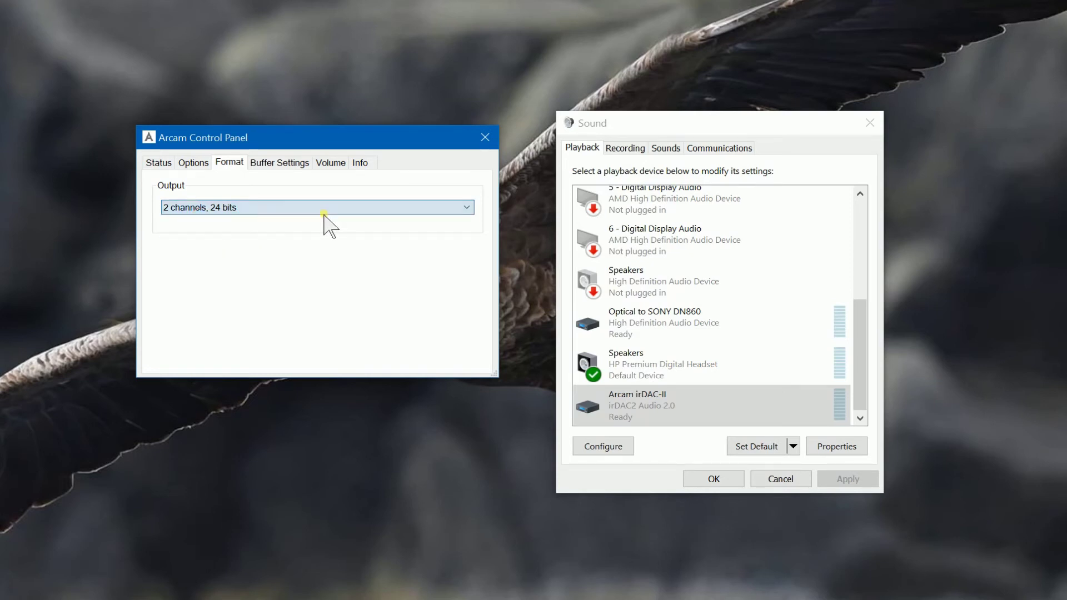
Select Safe as the USB streaming mode and 8192 samples as the ASIO buffer size.
left_click(266, 165)
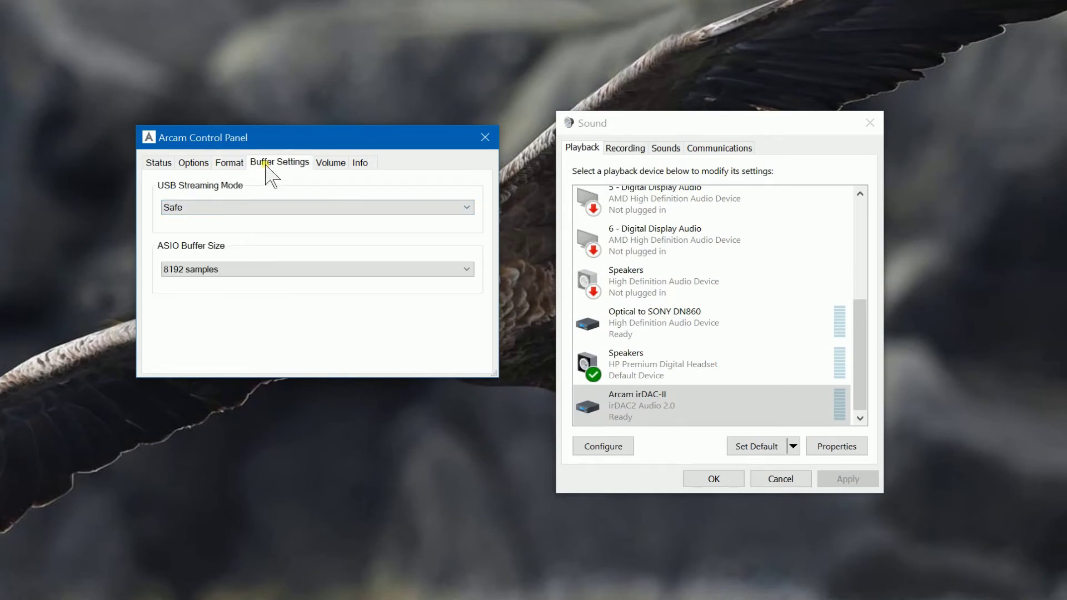
left_click(254, 209)
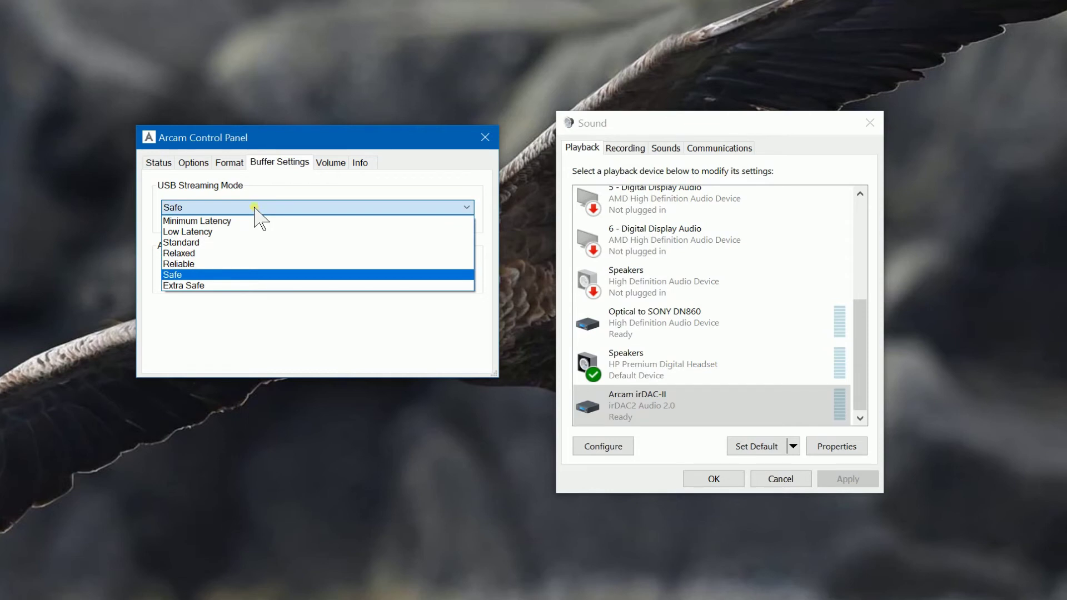
left_click(215, 275)
left_click(269, 269)
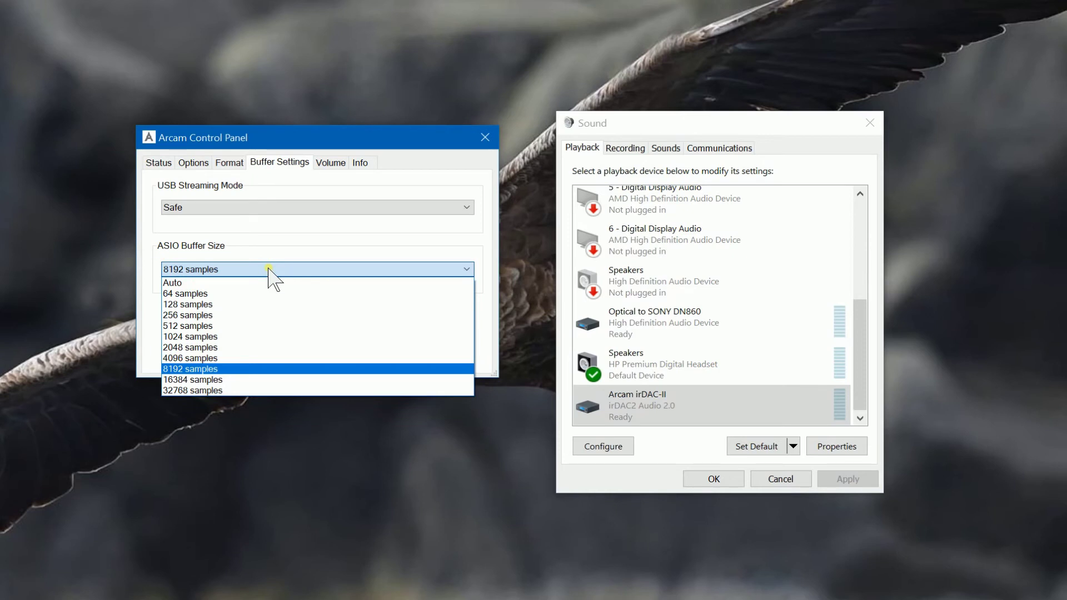
left_click(190, 368)
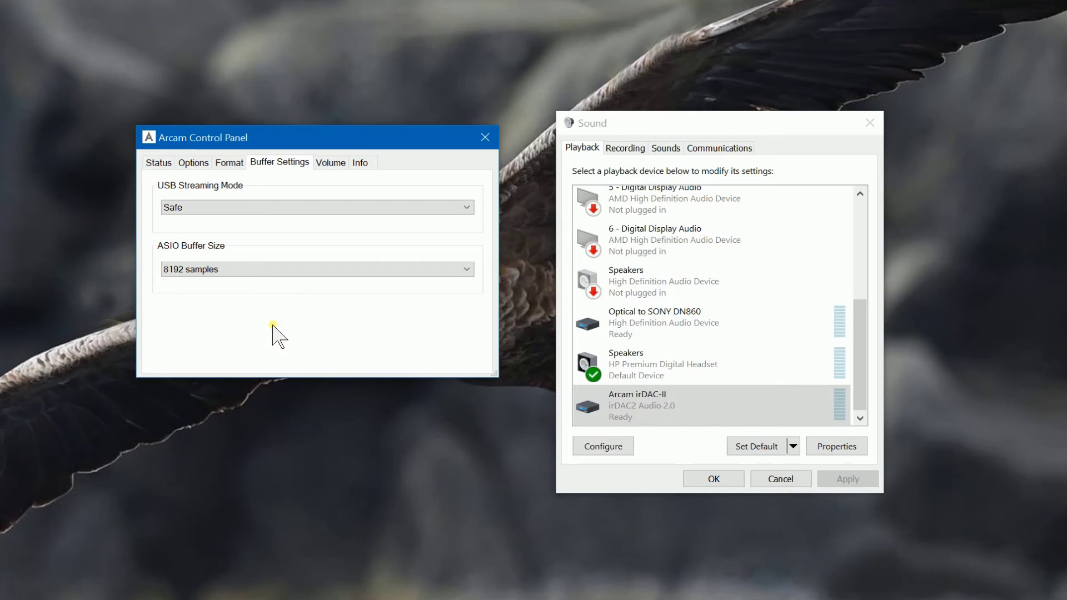
Examine the master and analogue channel sliders of the output volume, close them, and view the device and driver information.
left_click(334, 163)
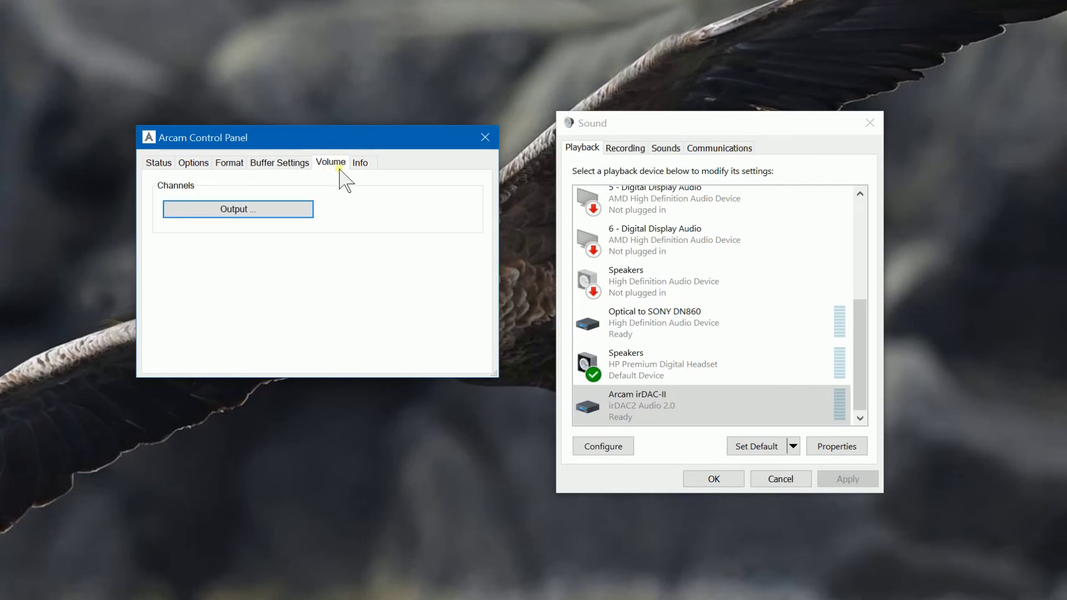
left_click(240, 213)
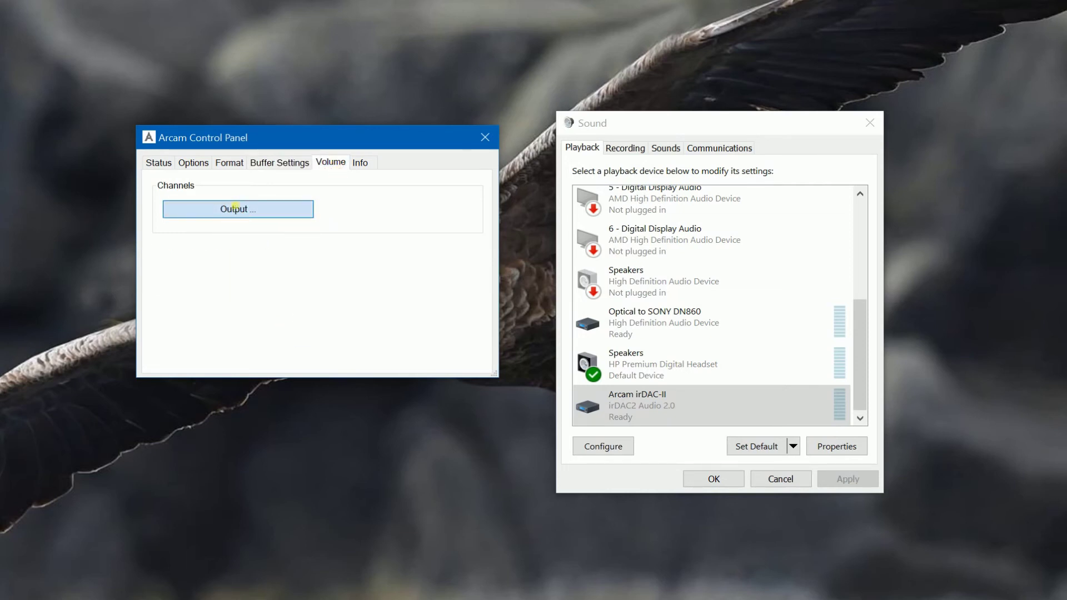
left_click_drag(227, 179, 365, 88)
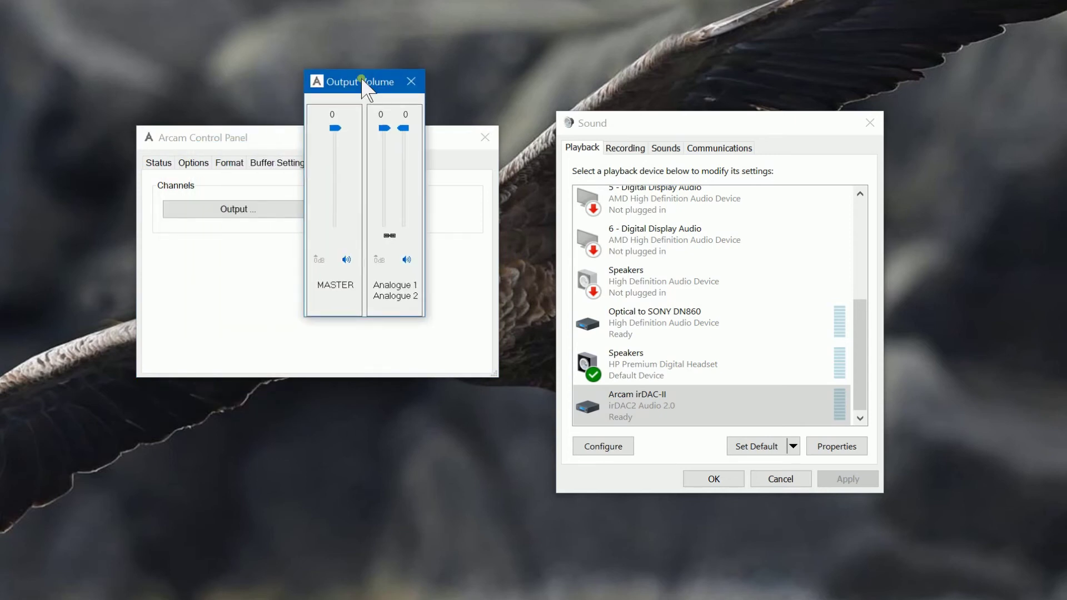
mouse_move(336, 130)
left_mouse_down()
mouse_move(325, 187)
mouse_move(331, 117)
left_mouse_up()
left_click(390, 236)
left_click(381, 129)
mouse_move(384, 128)
left_mouse_down()
mouse_move(383, 187)
mouse_move(382, 111)
mouse_move(387, 179)
mouse_move(385, 126)
left_mouse_up()
left_click(412, 82)
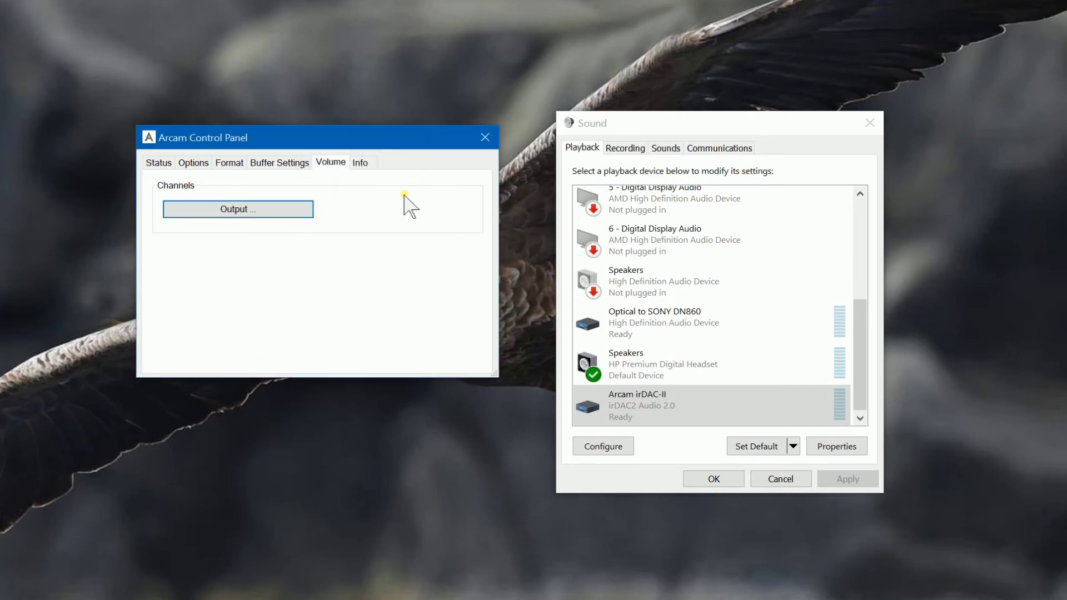
left_click(361, 162)
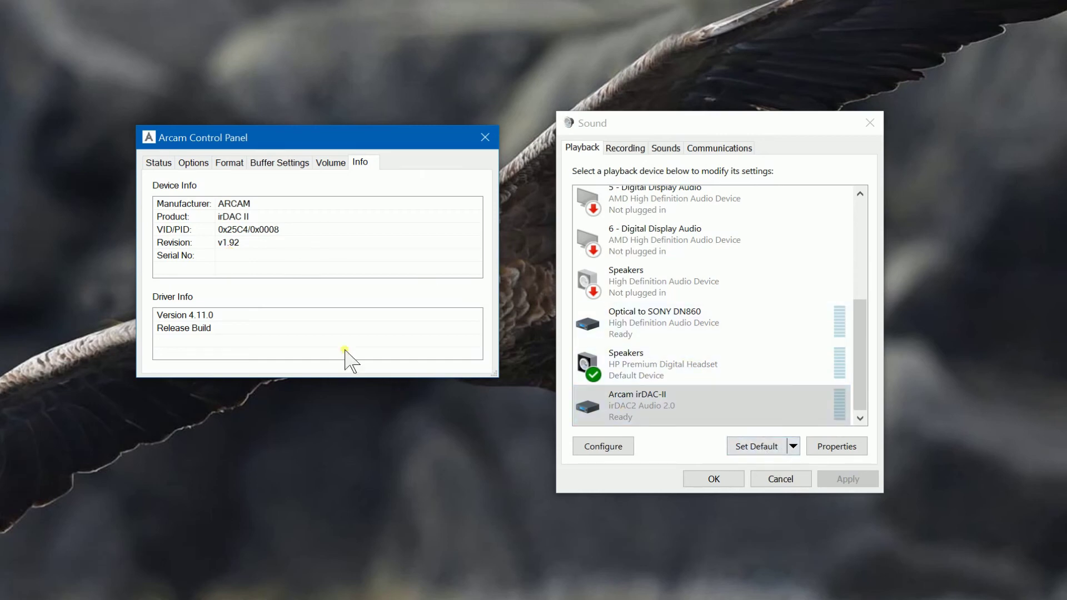
Reposition the Arcam Control Panel and Sound windows, and review the Arcam irDAC-II playback device's level and enhancement properties.
left_click_drag(279, 133, 271, 88)
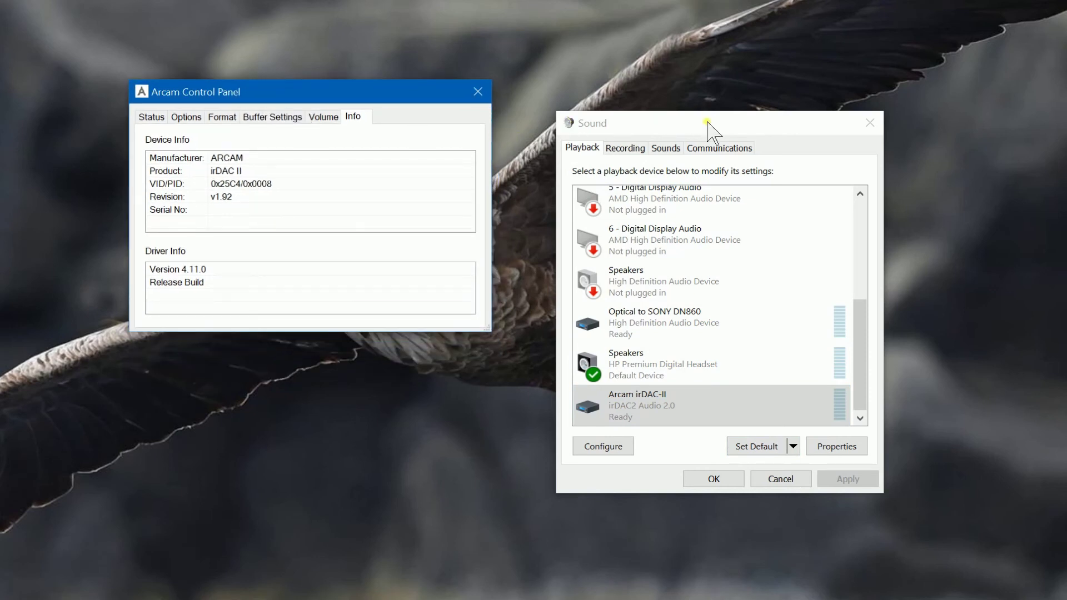
left_click_drag(706, 116, 652, 65)
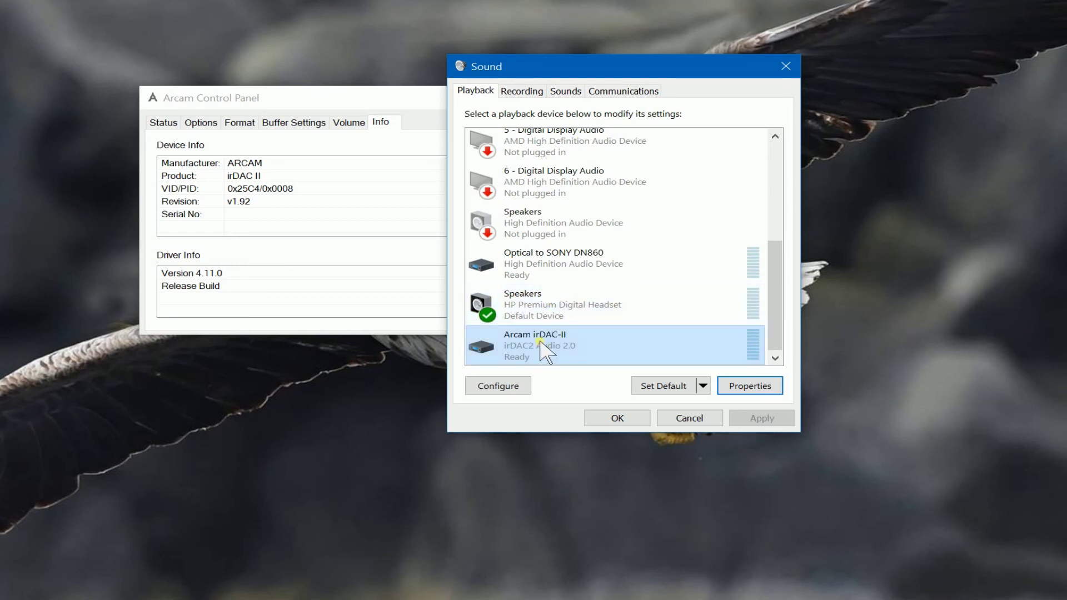
left_click(563, 344)
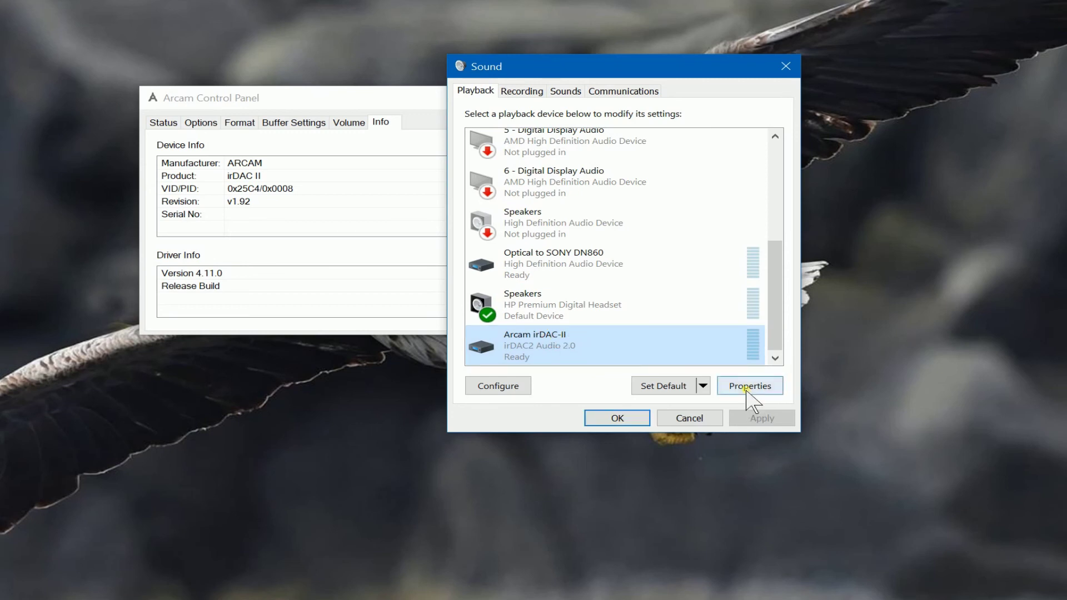
left_click(750, 387)
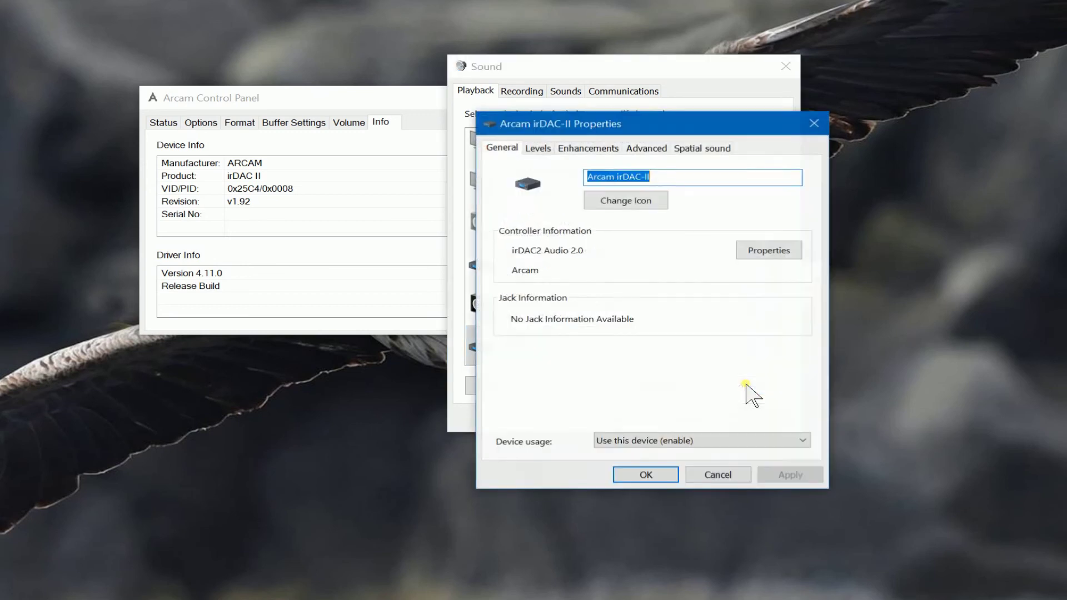
left_click_drag(578, 123, 723, 116)
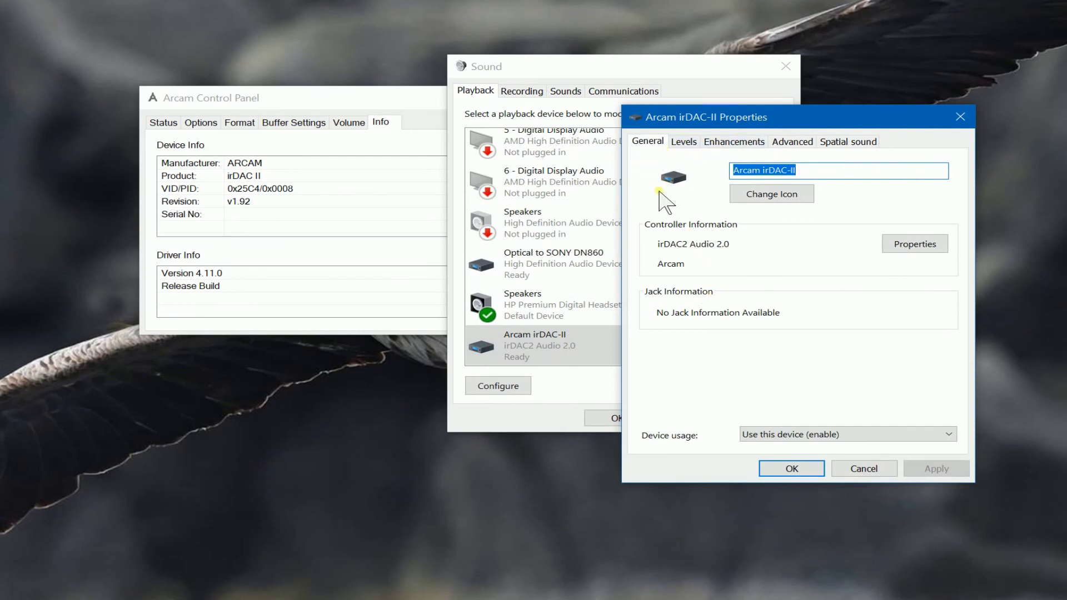
left_click(683, 141)
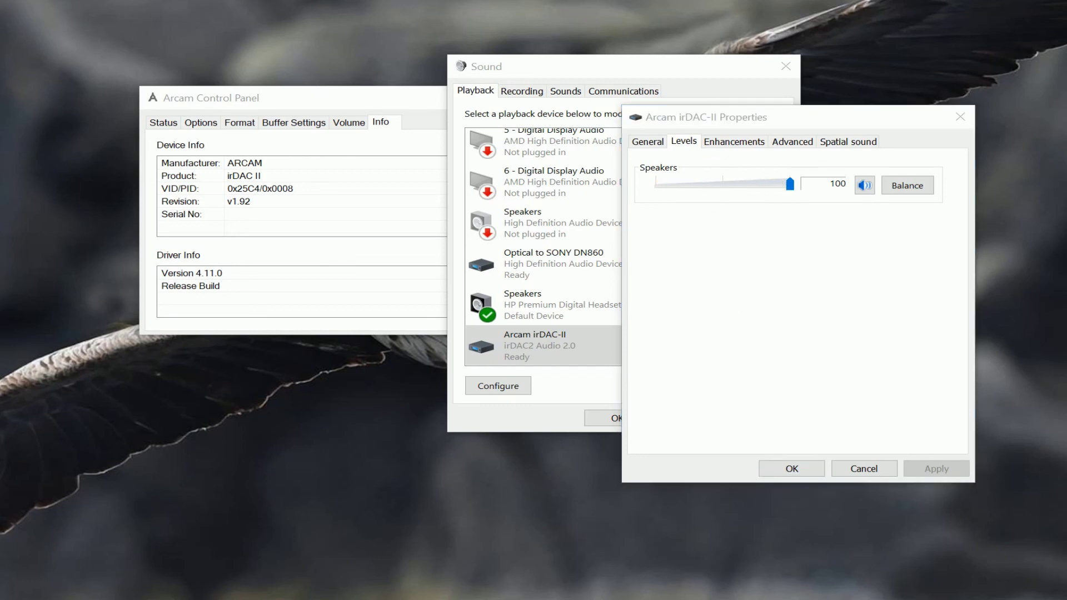
left_click(726, 143)
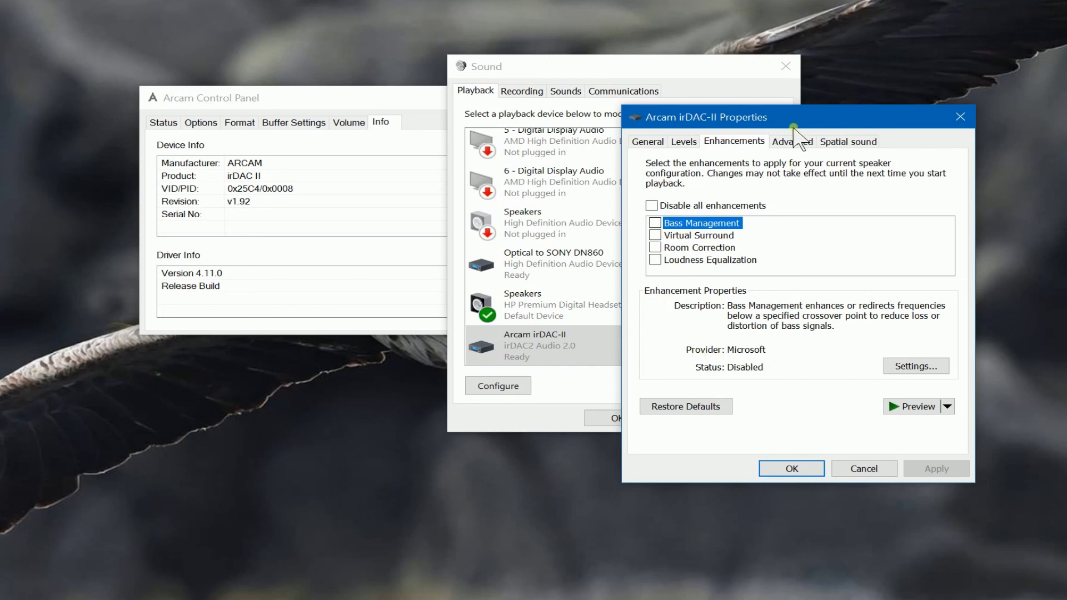
Set the irDAC-II's default shared-mode format to 24 bit, 192000 Hz (Studio Quality), play the test sound, and apply the change.
left_click(792, 141)
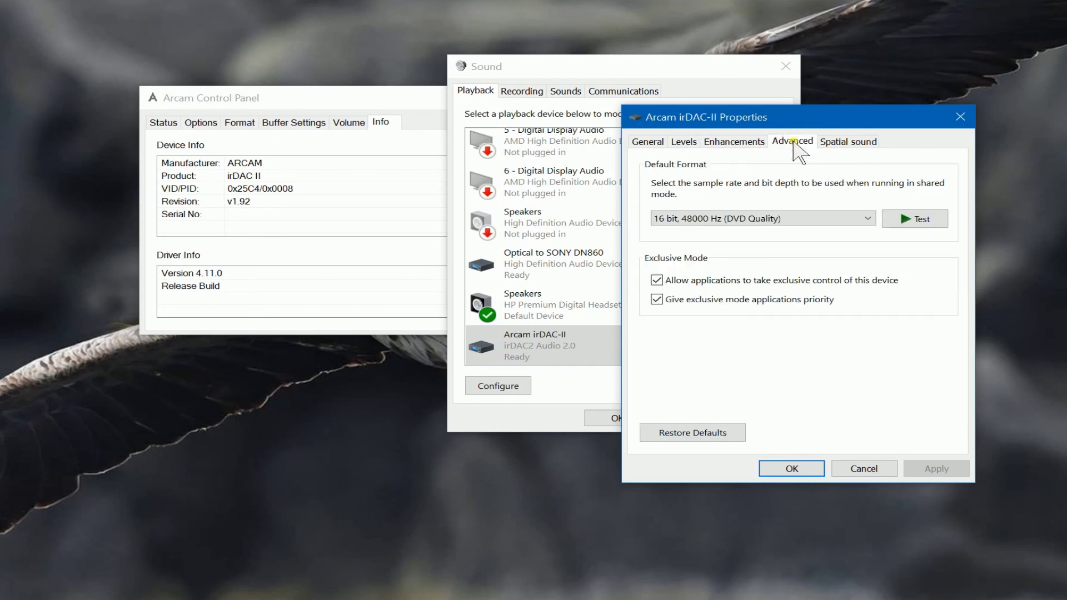
left_click(816, 217)
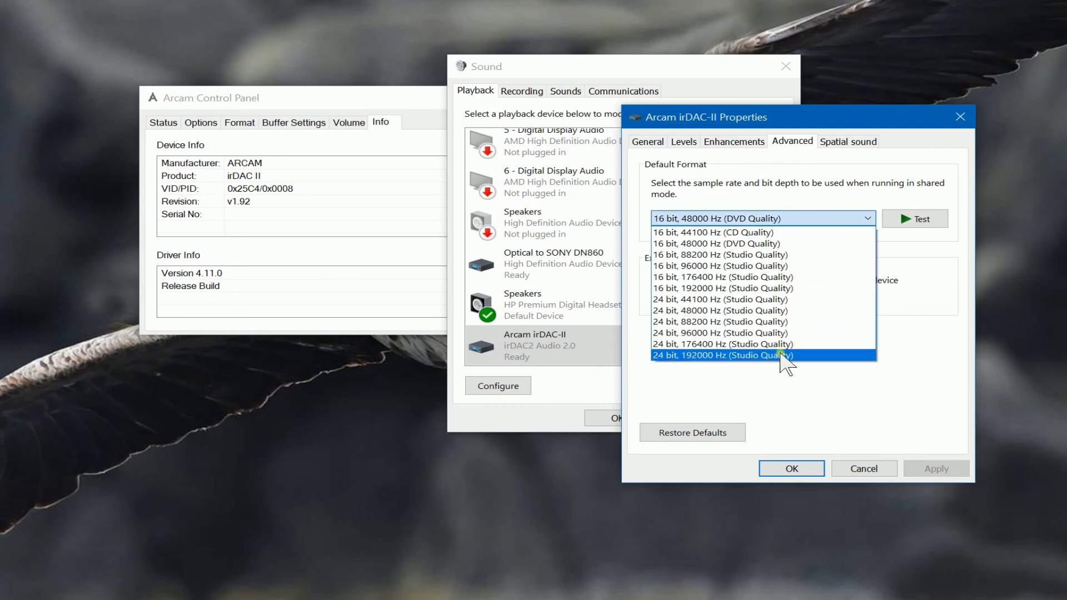
left_click(781, 354)
left_click(906, 218)
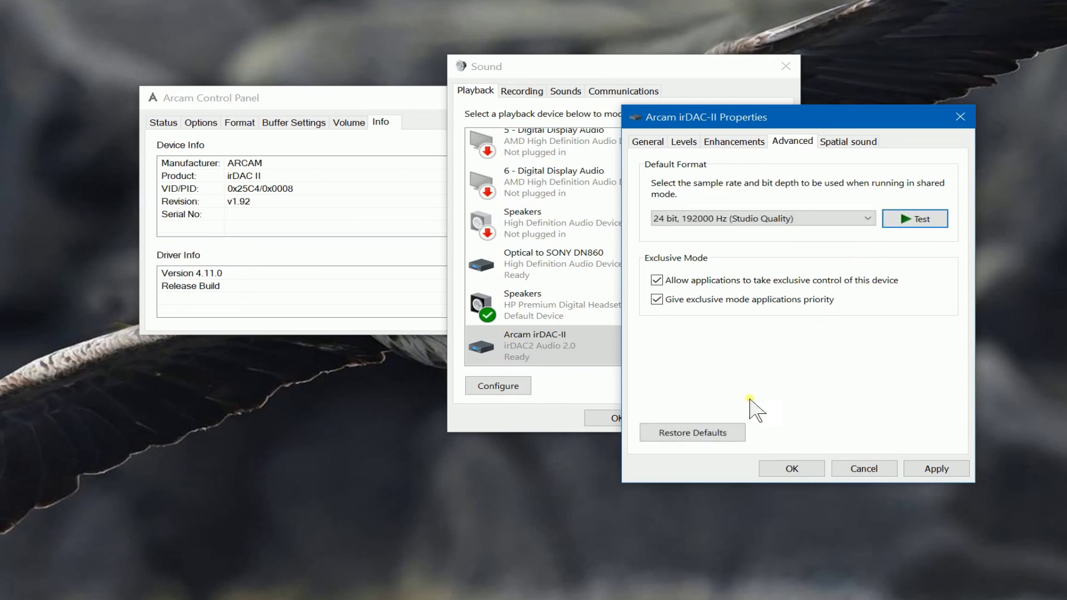
left_click(939, 473)
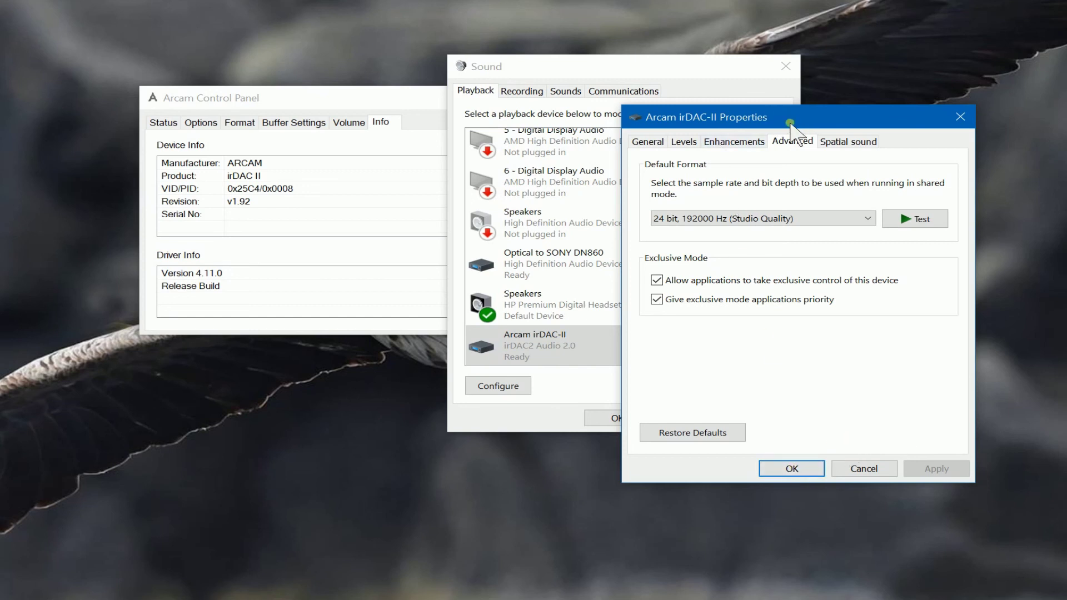
Check the irDAC-II's spatial sound format settings and close the device properties.
left_click(836, 143)
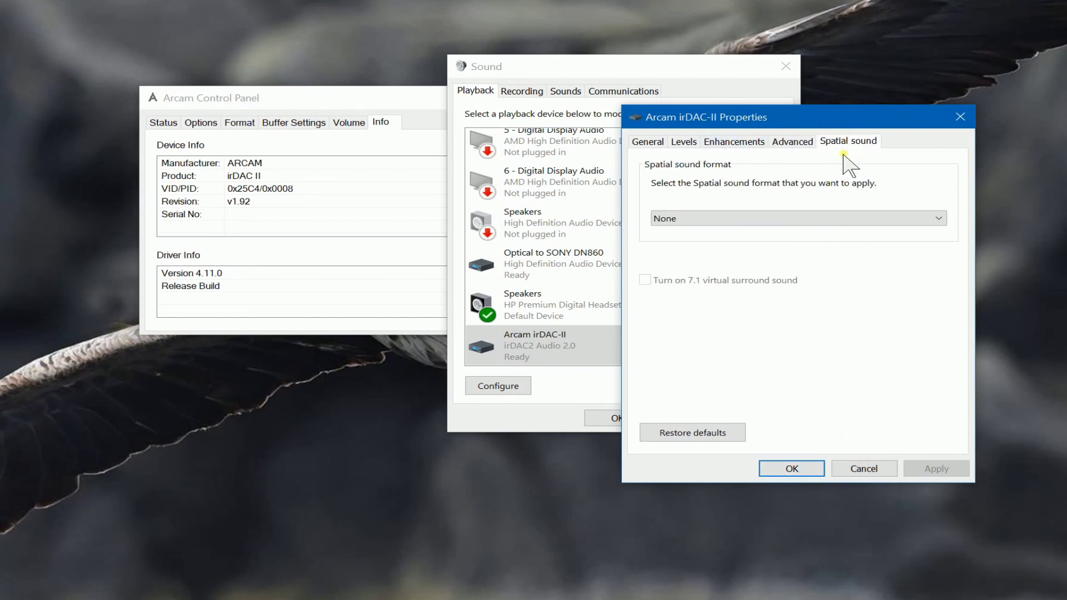
left_click(792, 469)
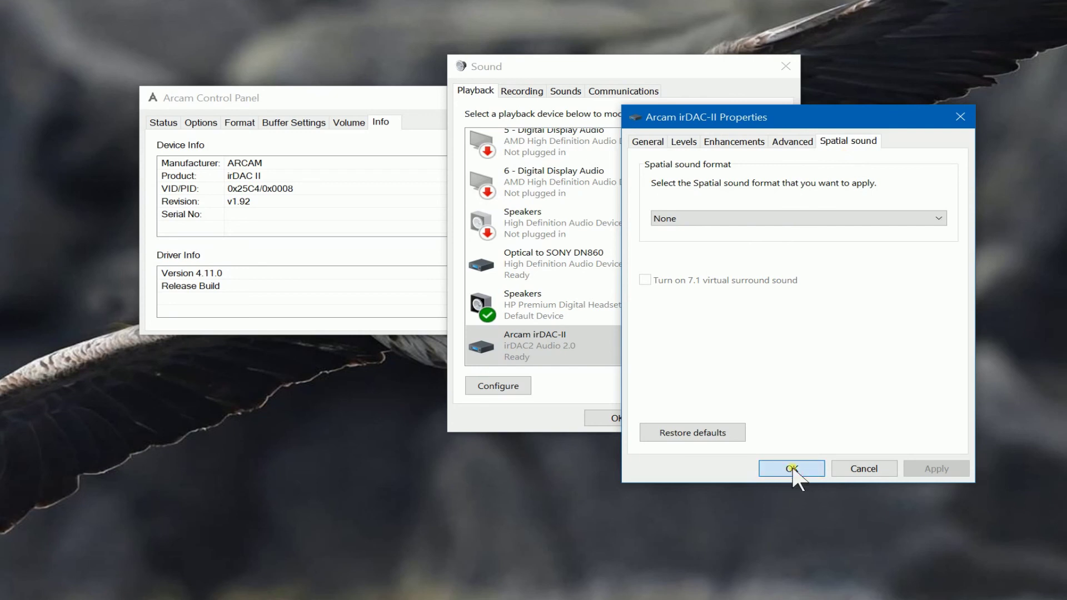